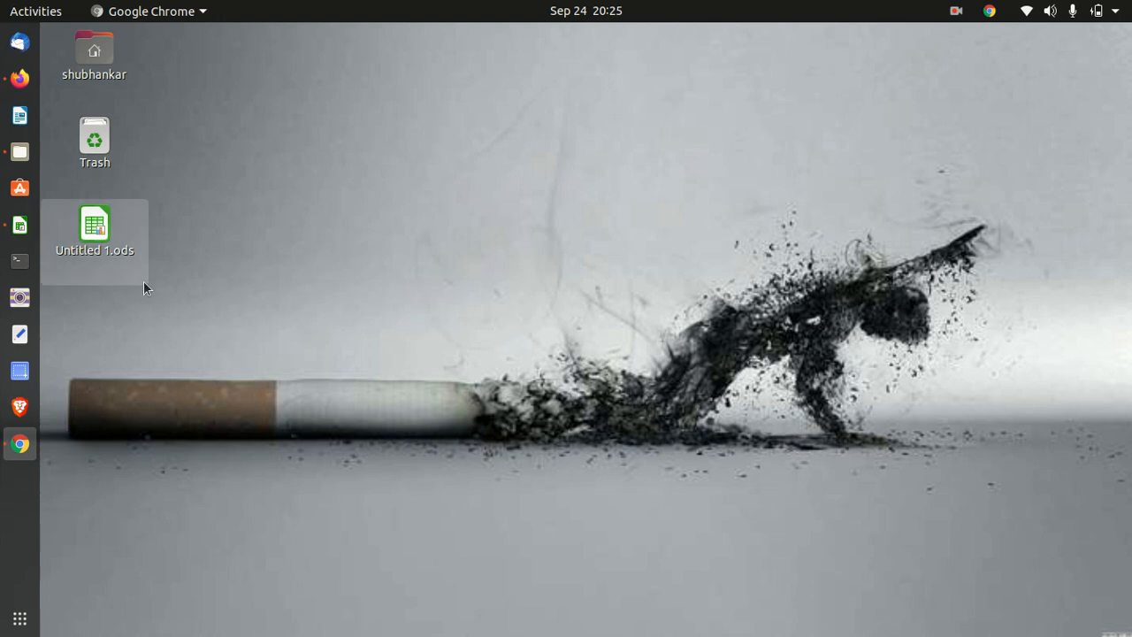
# Step: Switch to the Untitled 1.ods spreadsheet in LibreOffice Calc and select the DMAX syntax in cell C1
pyautogui.click(21, 226)
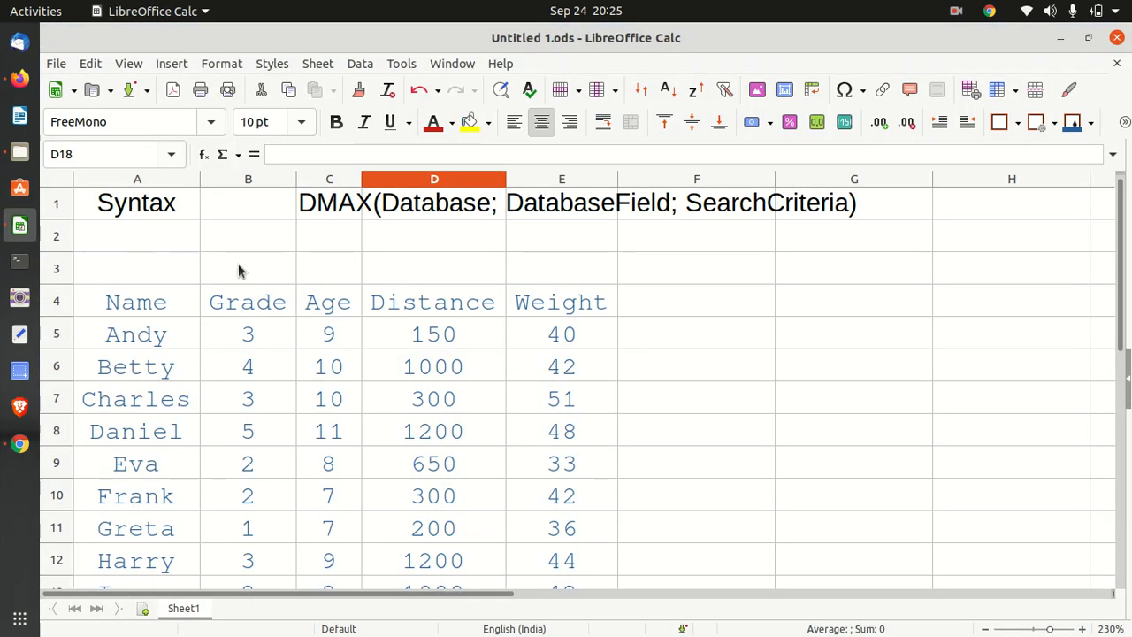
pyautogui.click(337, 271)
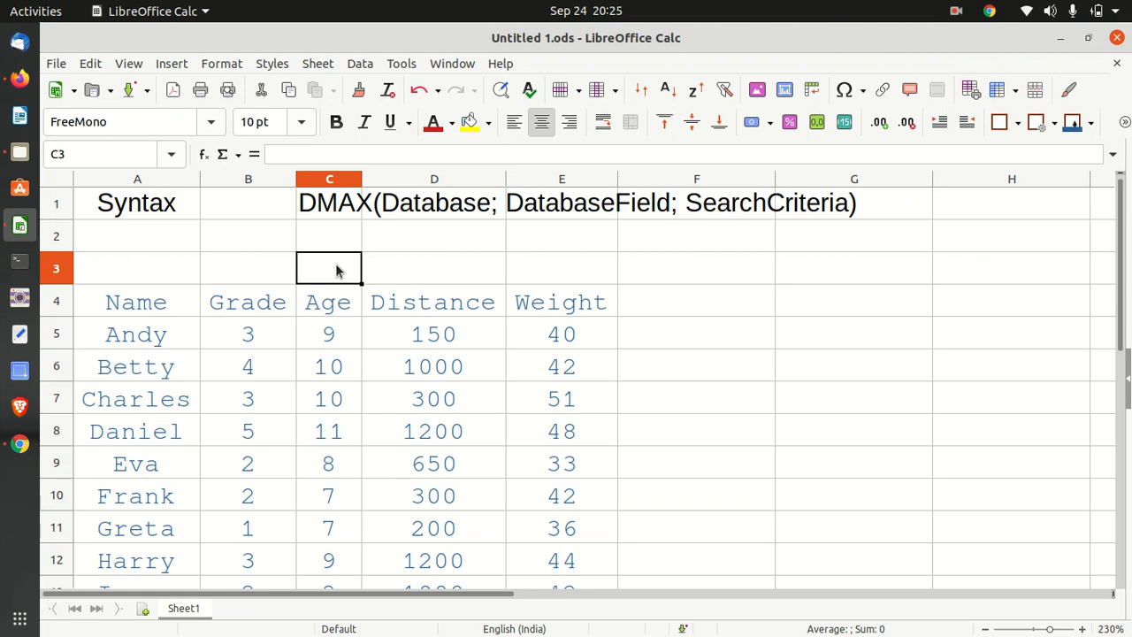
pyautogui.press('Up')
pyautogui.press('Up')
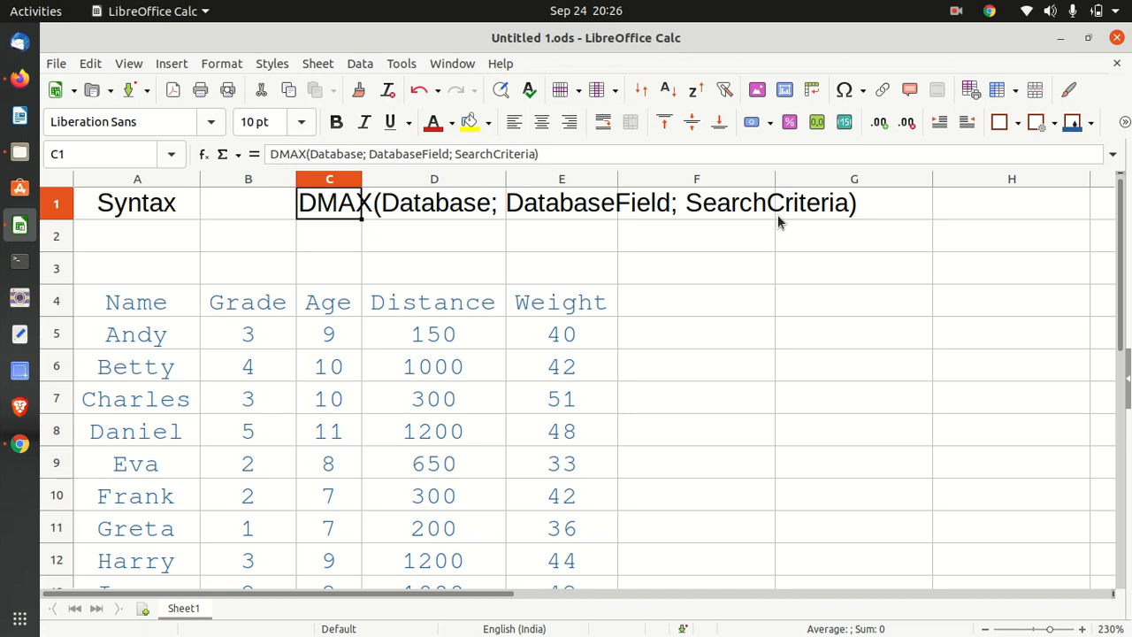
# Step: Look through the data table in rows 4 to 13 with its Name, Grade, Age, Distance and Weight columns
pyautogui.press('Down')
pyautogui.press('Down')
pyautogui.press('Down')
pyautogui.press('Down')
pyautogui.press('Down')
pyautogui.press('Down')
pyautogui.press('Down')
pyautogui.press('Down')
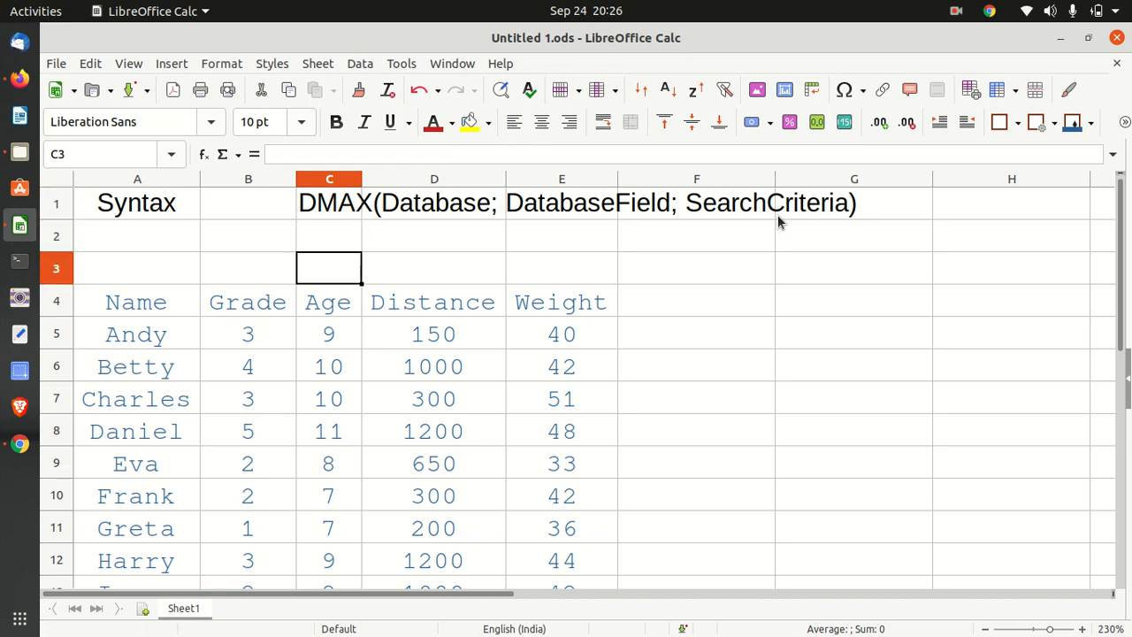
pyautogui.press('Down')
pyautogui.press('Down')
pyautogui.press('Down')
pyautogui.press('Down')
pyautogui.press('Down')
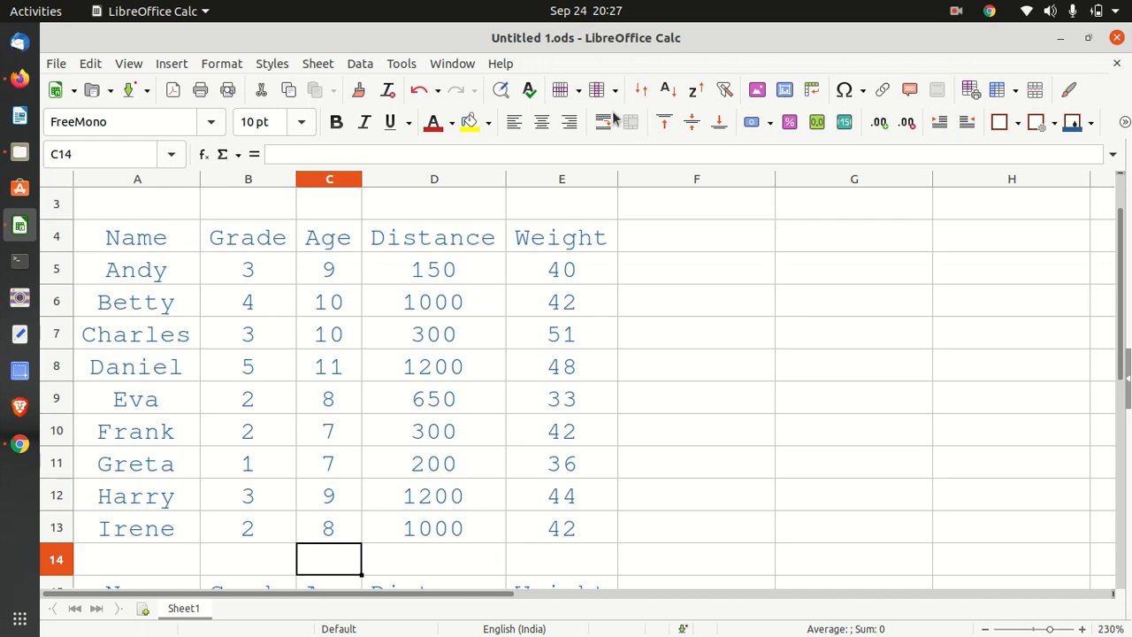
# Step: Review the names in A5:A13 and the search criteria table in rows 15 and 16
pyautogui.moveTo(167, 263); pyautogui.dragTo(172, 523)
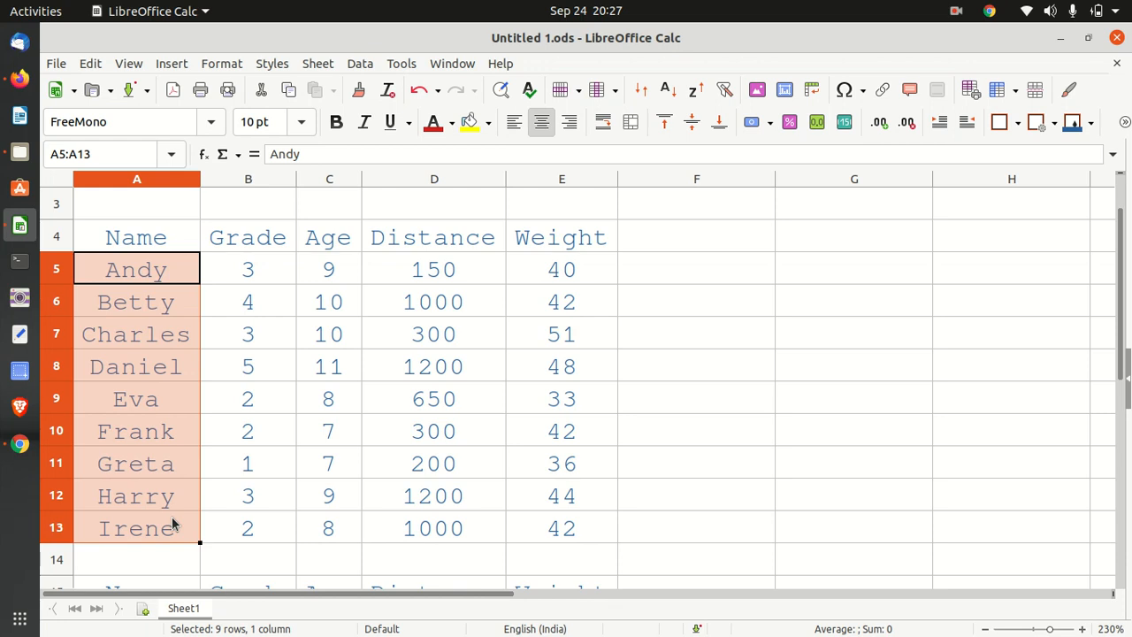
pyautogui.press('Down')
pyautogui.press('Down')
pyautogui.press('Down')
pyautogui.press('Down')
pyautogui.press('Down')
pyautogui.press('Down')
pyautogui.press('Down')
pyautogui.press('Down')
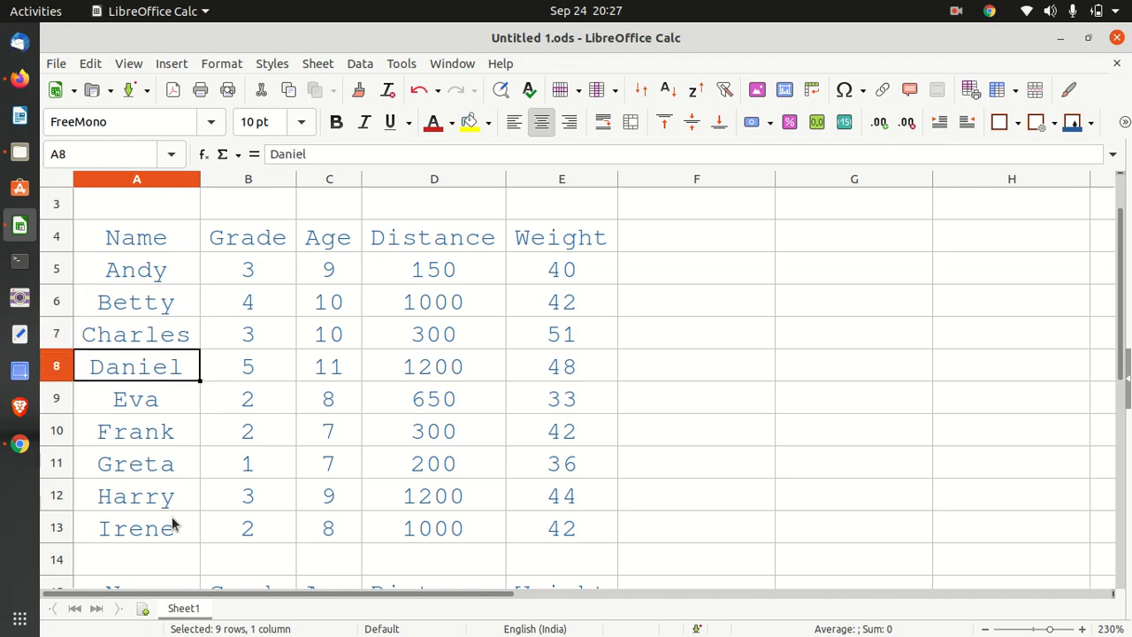
pyautogui.press('Down')
pyautogui.press('Down')
pyautogui.press('Down')
pyautogui.press('Down')
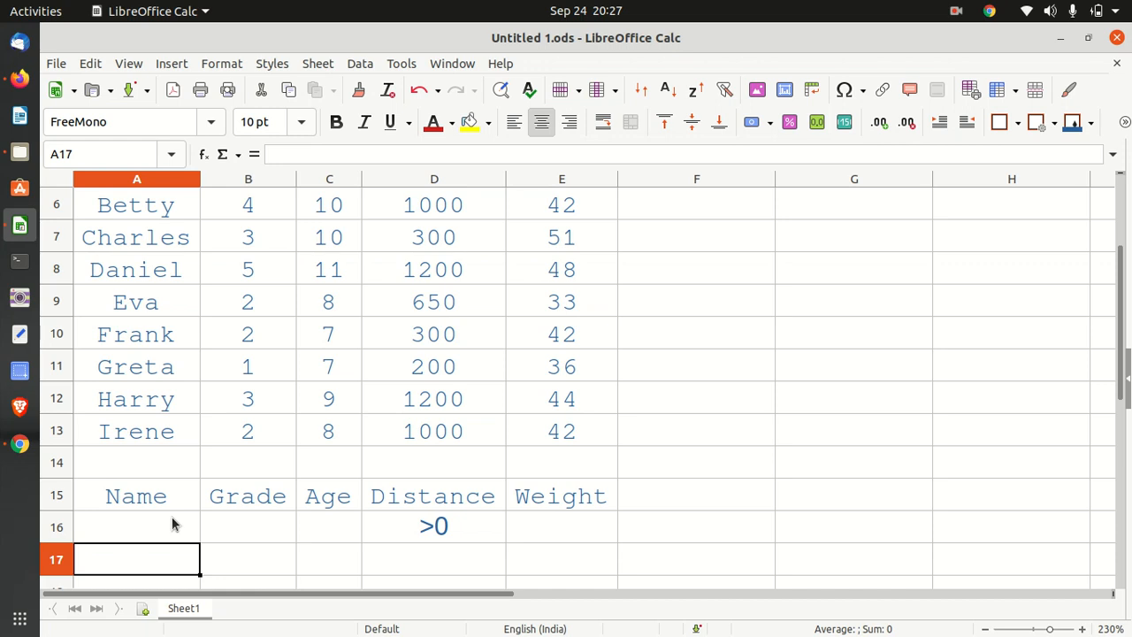
# Step: Begin a DMAX formula in cell D18 with the range A4:E13 as its database argument
pyautogui.press('Down')
pyautogui.press('Down')
pyautogui.press('Up')
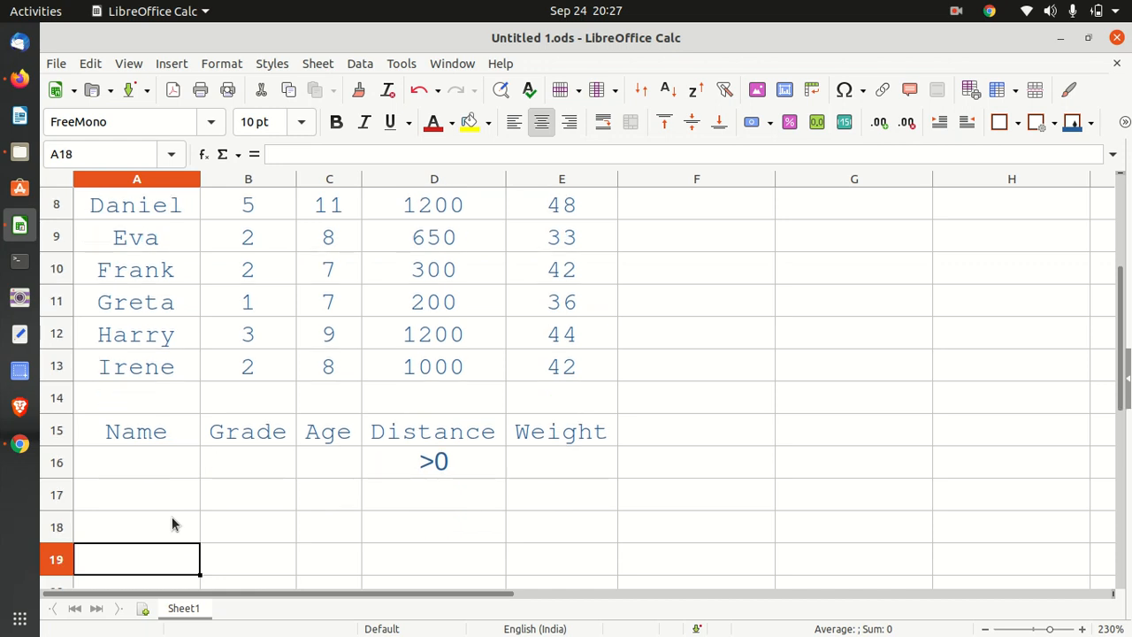
pyautogui.press('Right')
pyautogui.press('Right')
pyautogui.press('Right')
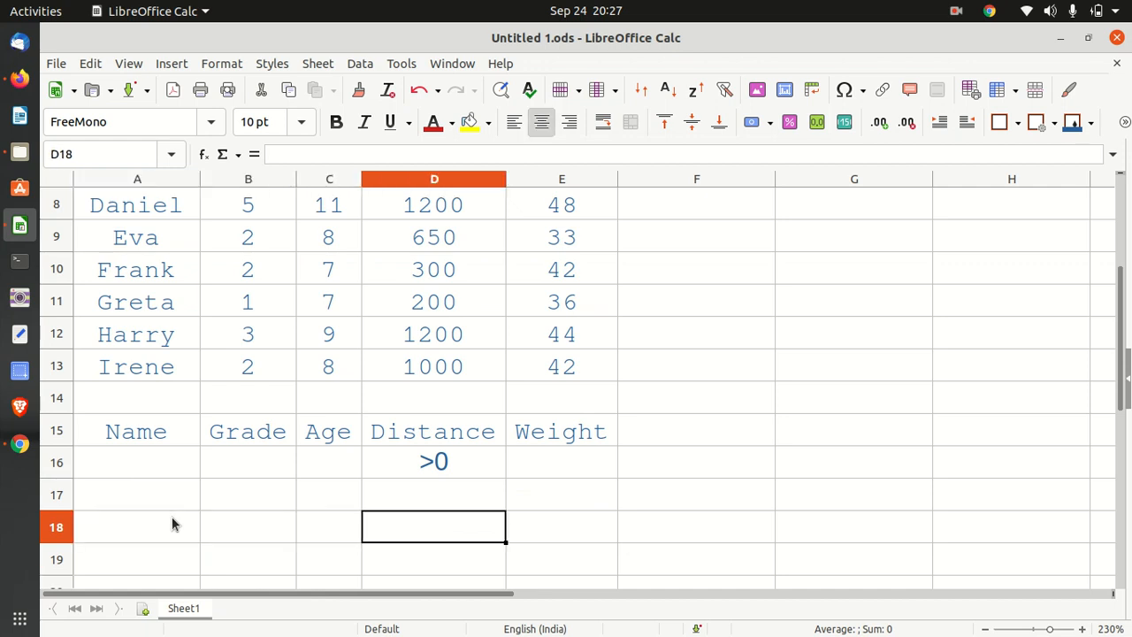
pyautogui.write('=')
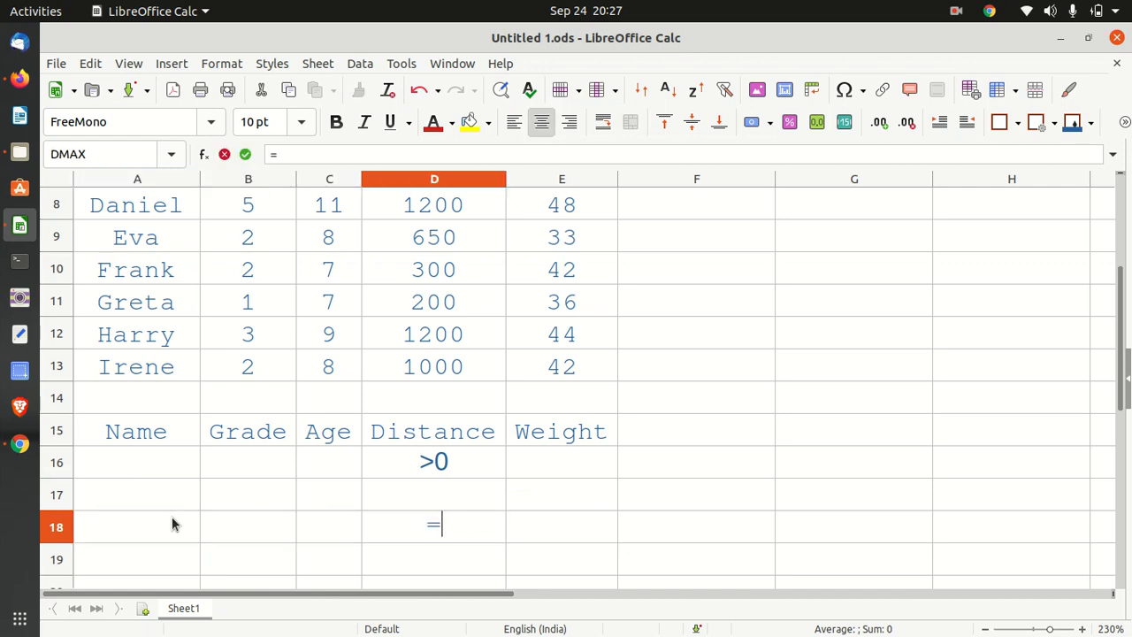
pyautogui.write('d')
pyautogui.press('BackSpace')
pyautogui.write('DMAX(')
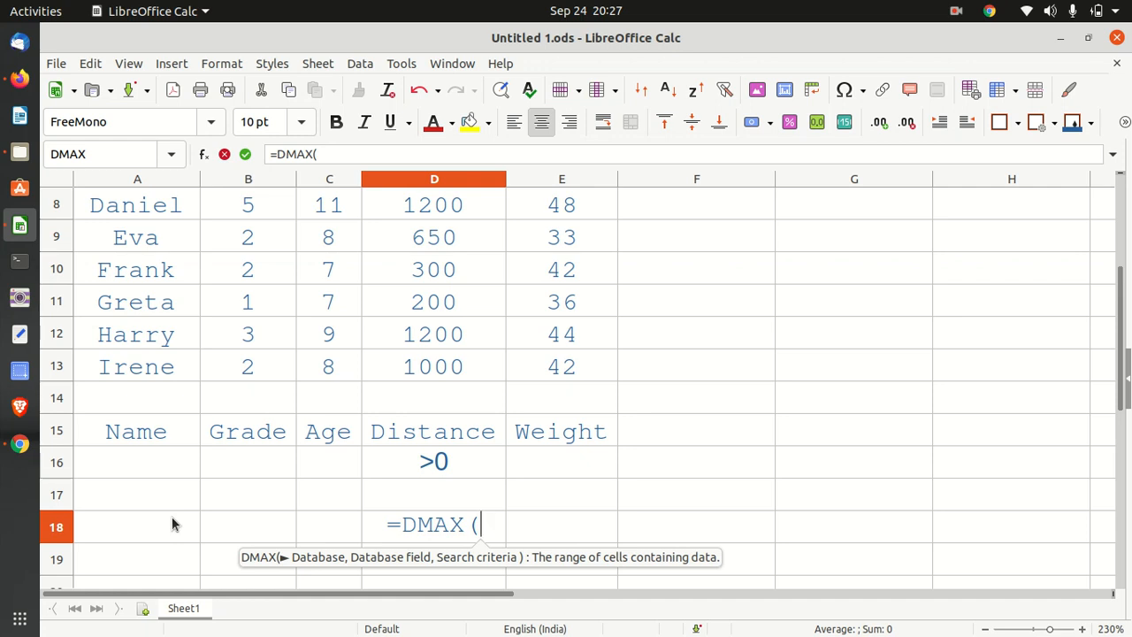
pyautogui.moveTo(543, 380); pyautogui.dragTo(88, 235)
pyautogui.write(';')
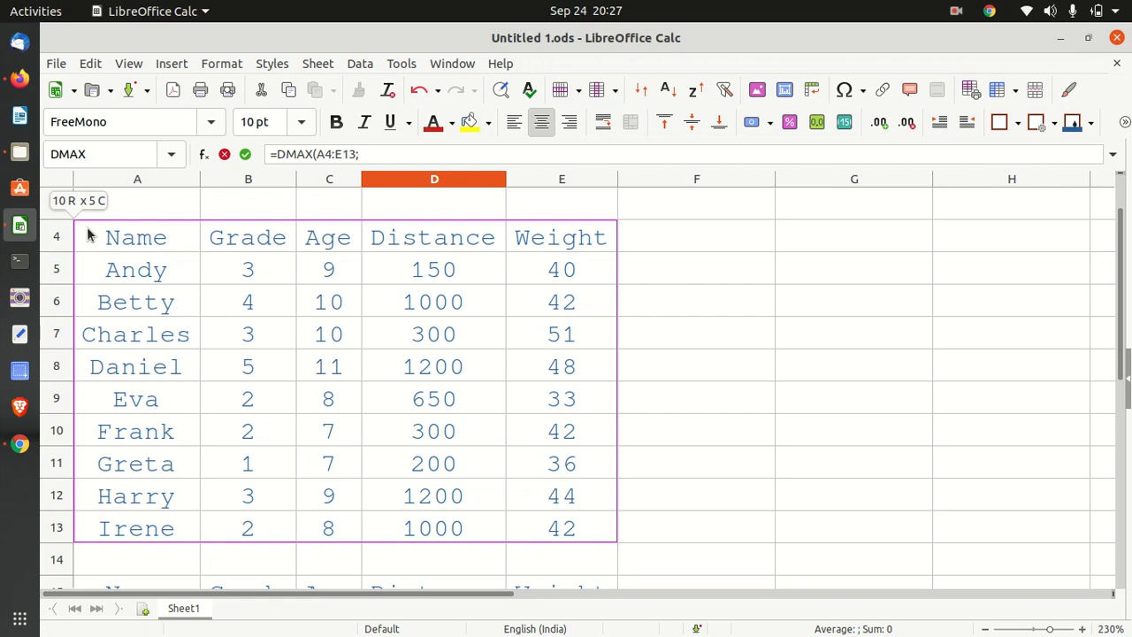
# Step: Add "Distance" as the database field argument of the DMAX formula
pyautogui.write('"dISTANCE')
pyautogui.press('BackSpace')
pyautogui.press('BackSpace')
pyautogui.press('BackSpace')
pyautogui.press('BackSpace')
pyautogui.press('BackSpace')
pyautogui.press('BackSpace')
pyautogui.press('BackSpace')
pyautogui.press('BackSpace')
pyautogui.press('BackSpace')
pyautogui.write('Distance";')
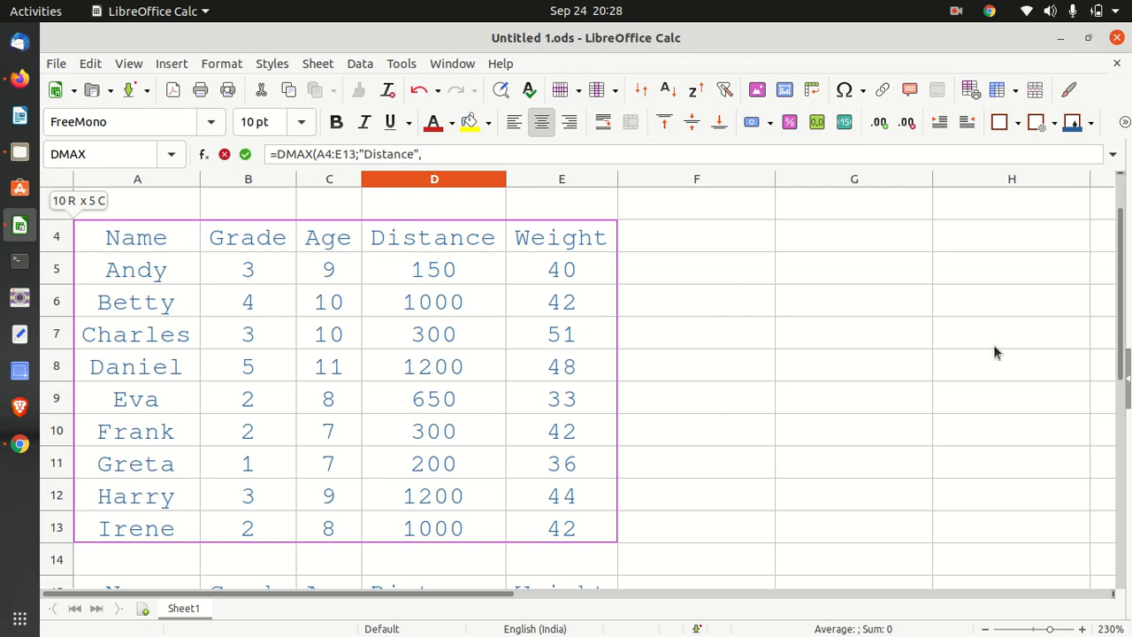
# Step: Complete the DMAX formula with A15:E16 as the search criteria range and commit it
pyautogui.moveTo(1119, 308); pyautogui.dragTo(1118, 382)
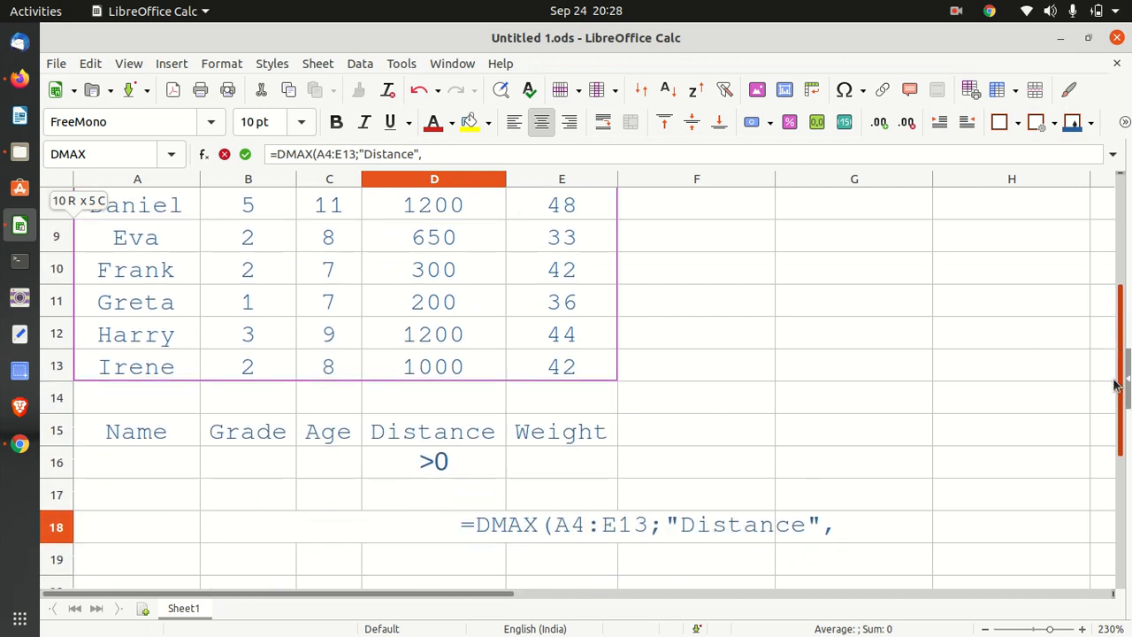
pyautogui.click(1113, 377)
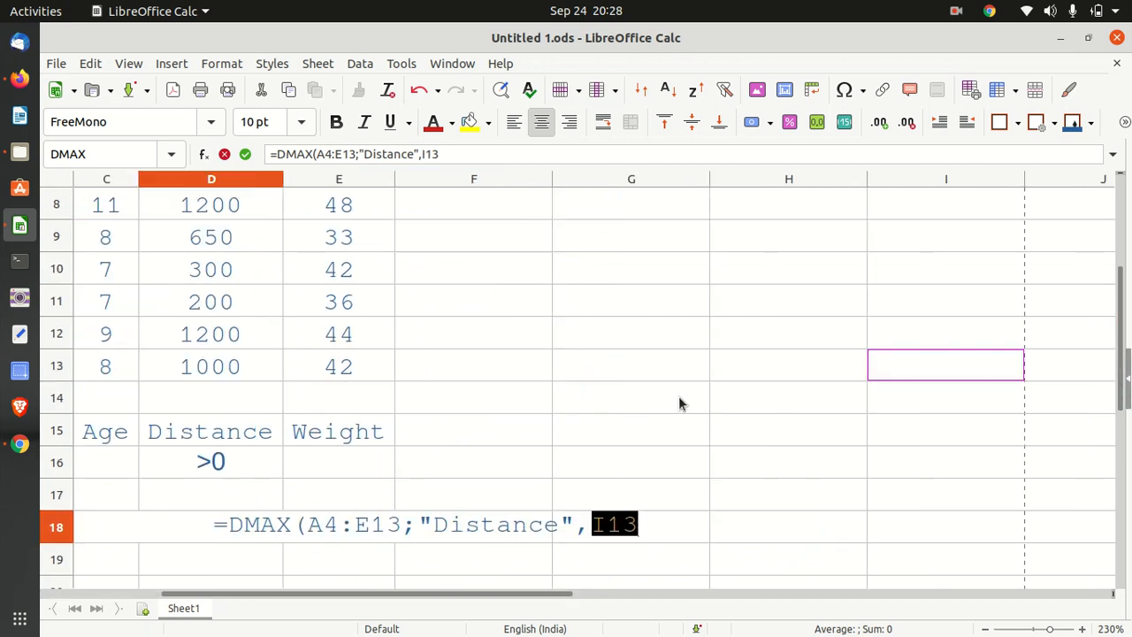
pyautogui.moveTo(359, 474); pyautogui.dragTo(18, 430)
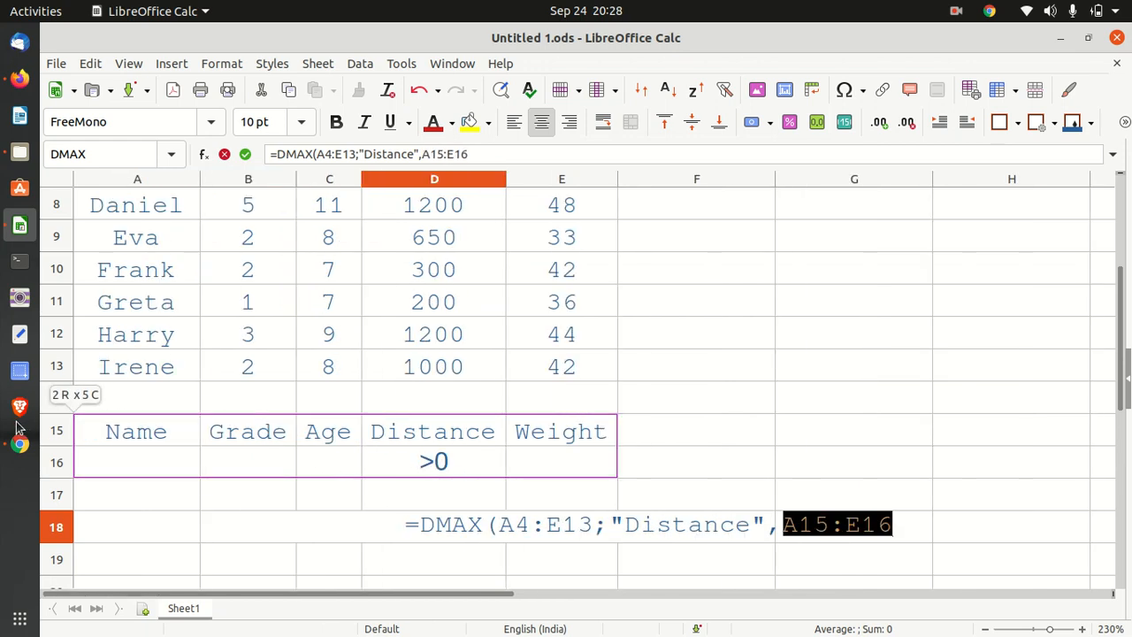
pyautogui.write(')')
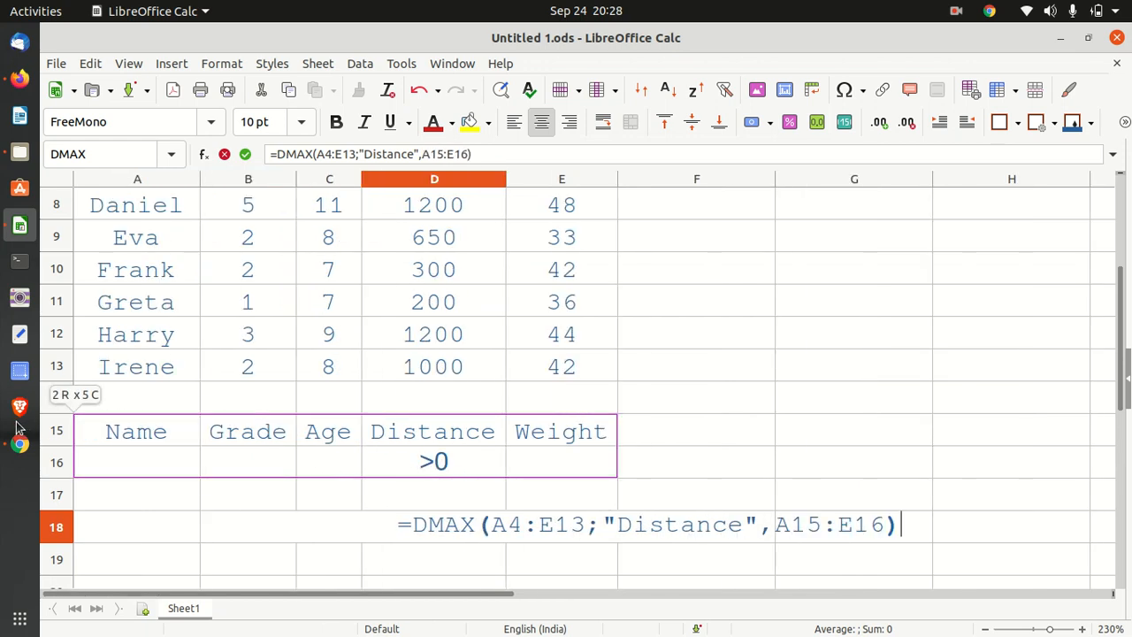
pyautogui.press('Return')
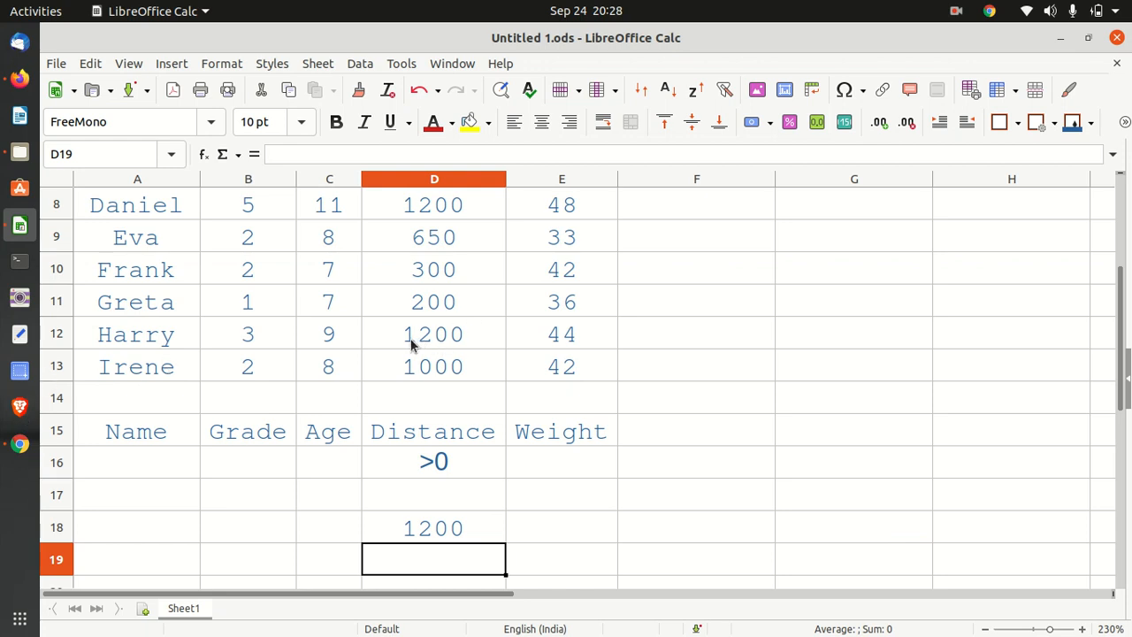
# Step: Clear the Distance criterion in D16 and enter >0 as the Weight criterion in E16
pyautogui.click(447, 528)
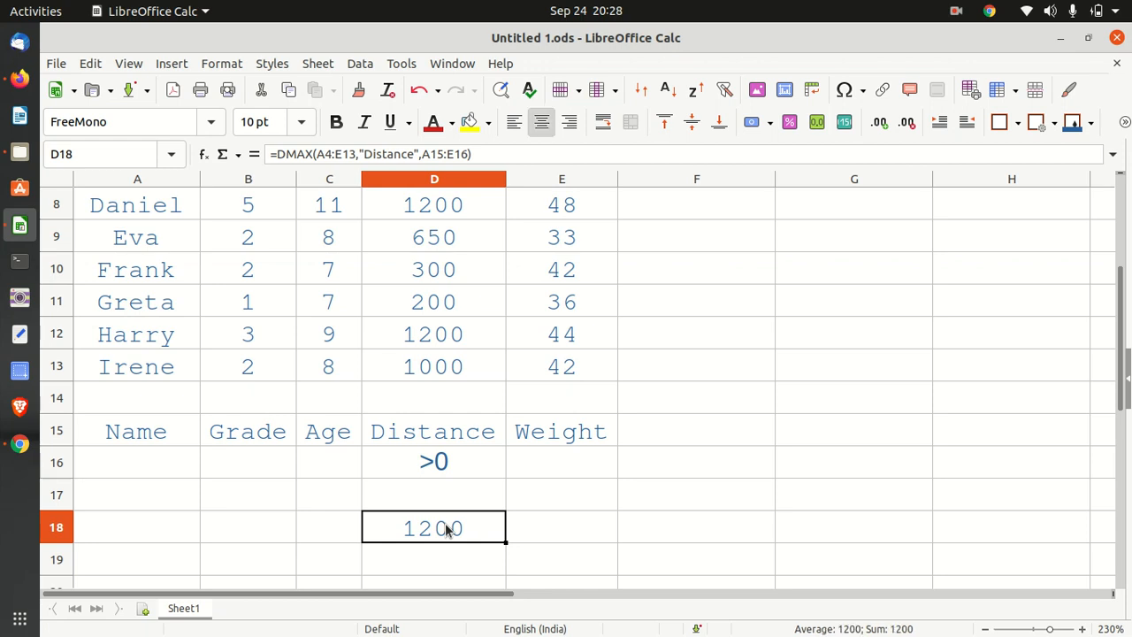
pyautogui.press('Up')
pyautogui.press('Up')
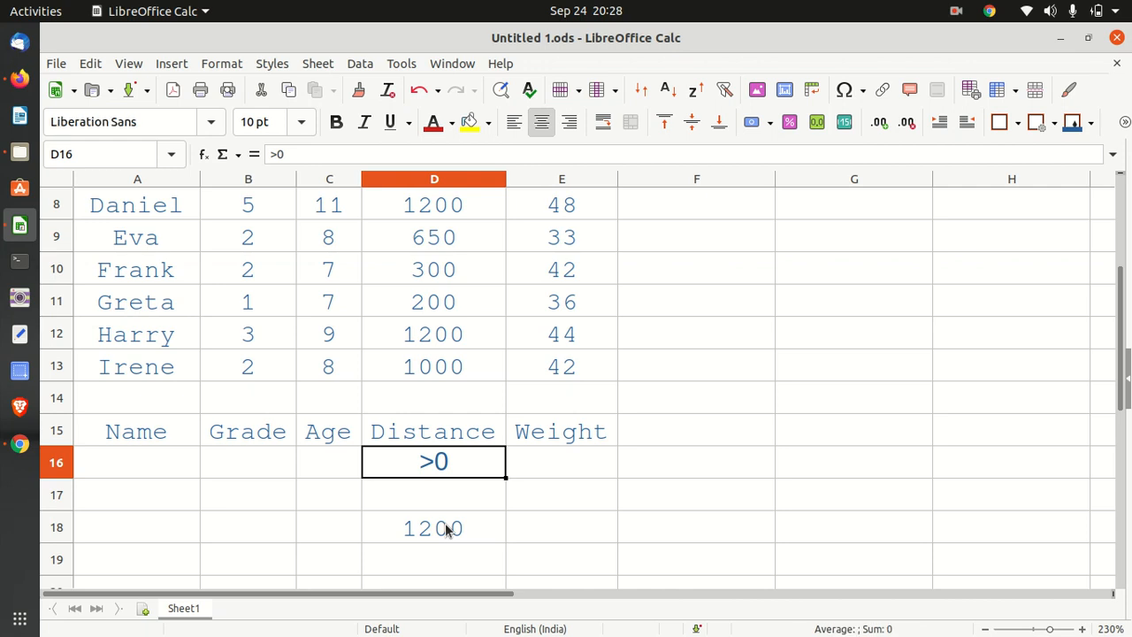
pyautogui.press('Delete')
pyautogui.press('Right')
pyautogui.write('>0')
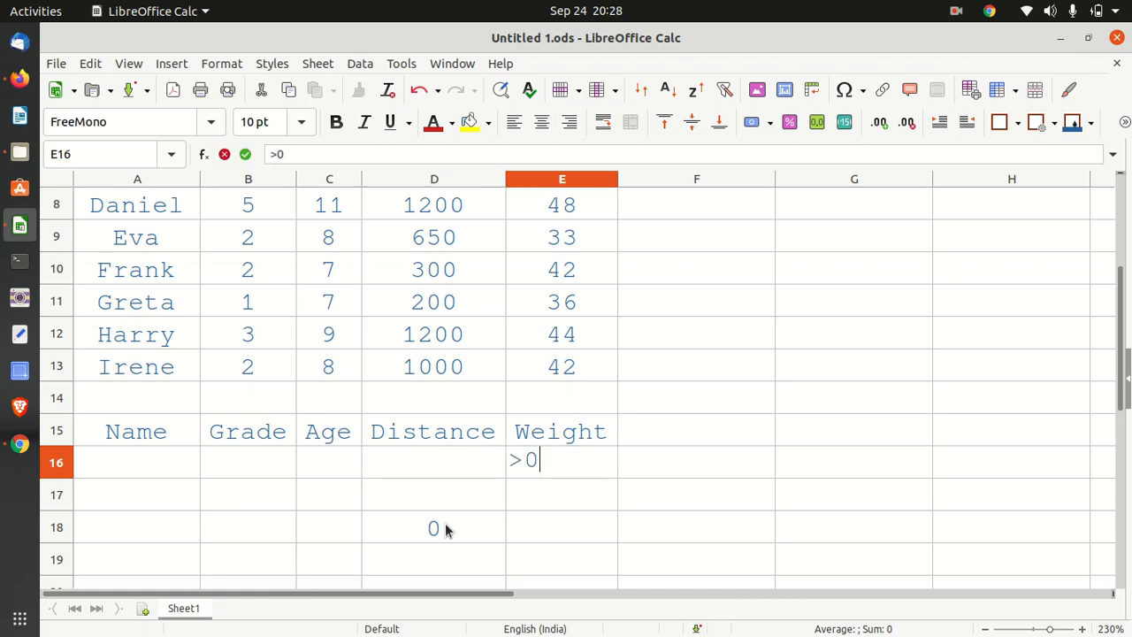
pyautogui.press('Return')
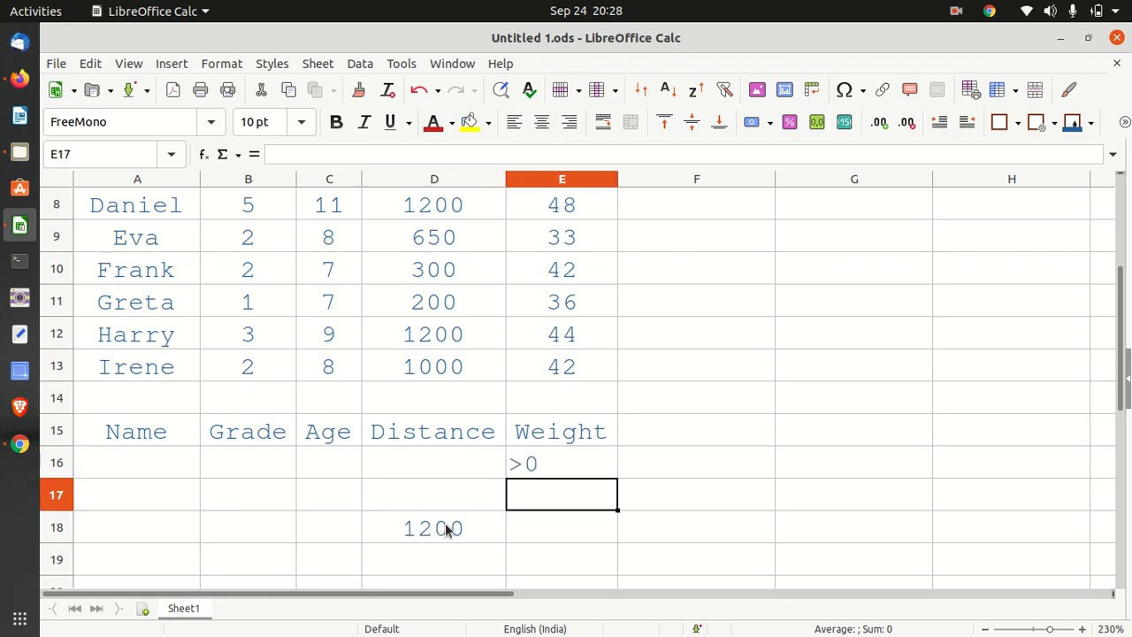
# Step: Change the database field in D18's DMAX formula to "Weight"
pyautogui.click(447, 529)
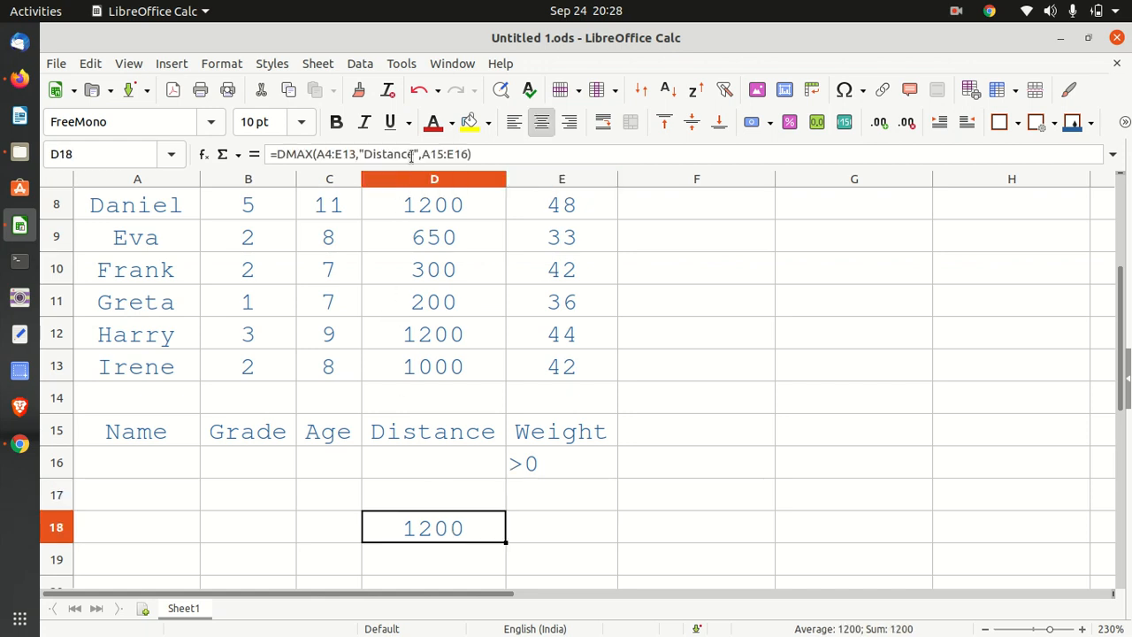
pyautogui.click(411, 156)
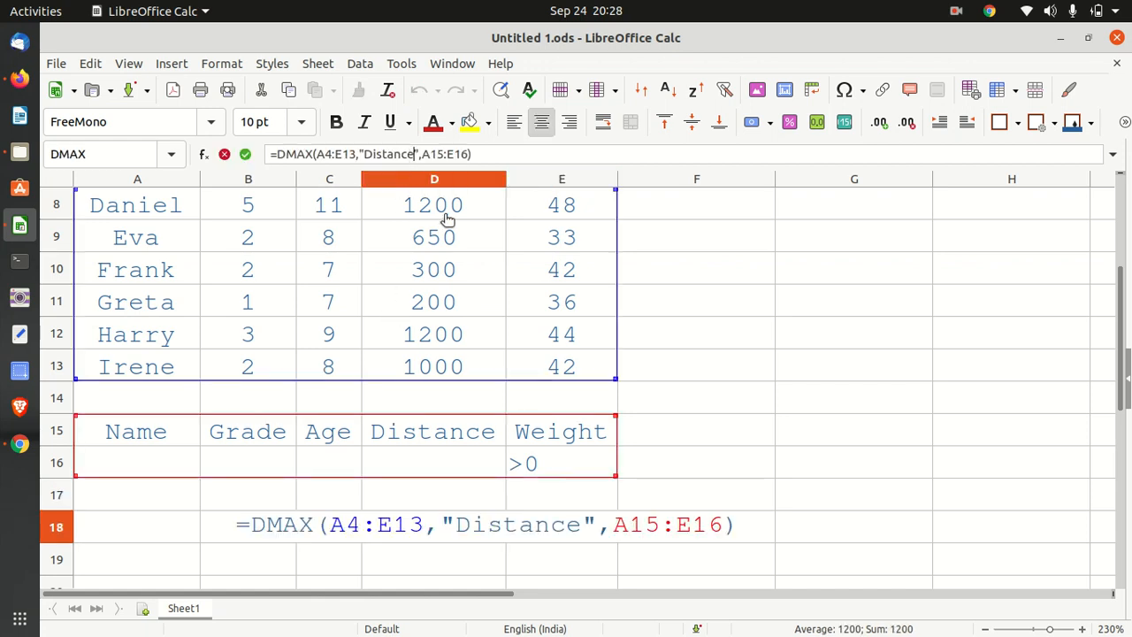
pyautogui.press('BackSpace')
pyautogui.press('BackSpace')
pyautogui.press('BackSpace')
pyautogui.press('BackSpace')
pyautogui.press('BackSpace')
pyautogui.press('BackSpace')
pyautogui.press('BackSpace')
pyautogui.press('BackSpace')
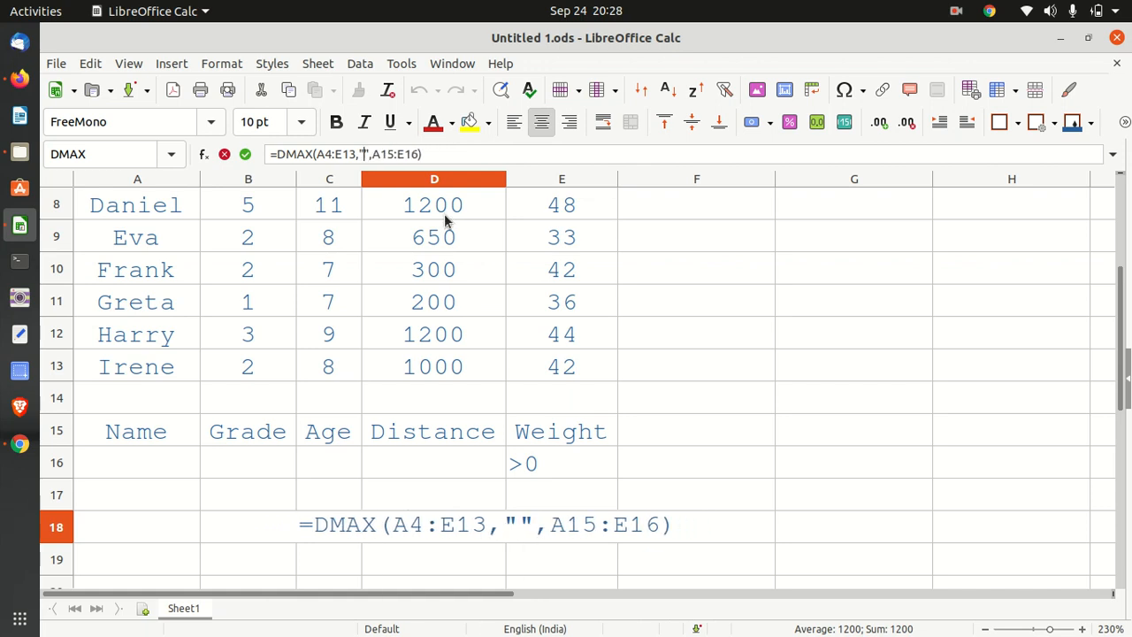
pyautogui.write('E')
pyautogui.press('BackSpace')
pyautogui.write('W')
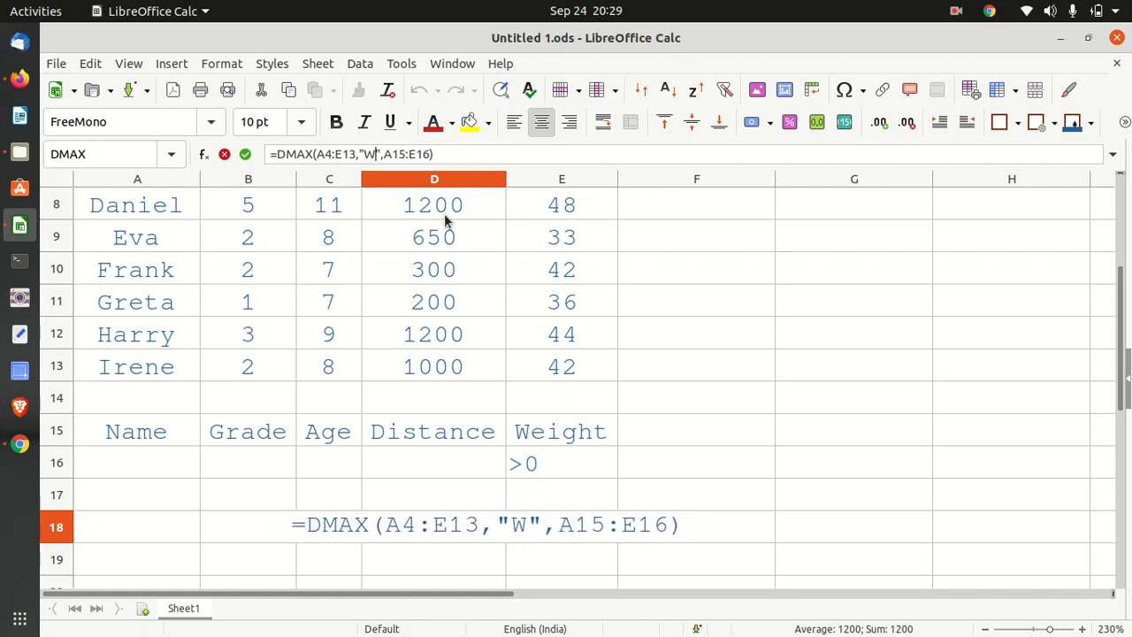
pyautogui.write('eight')
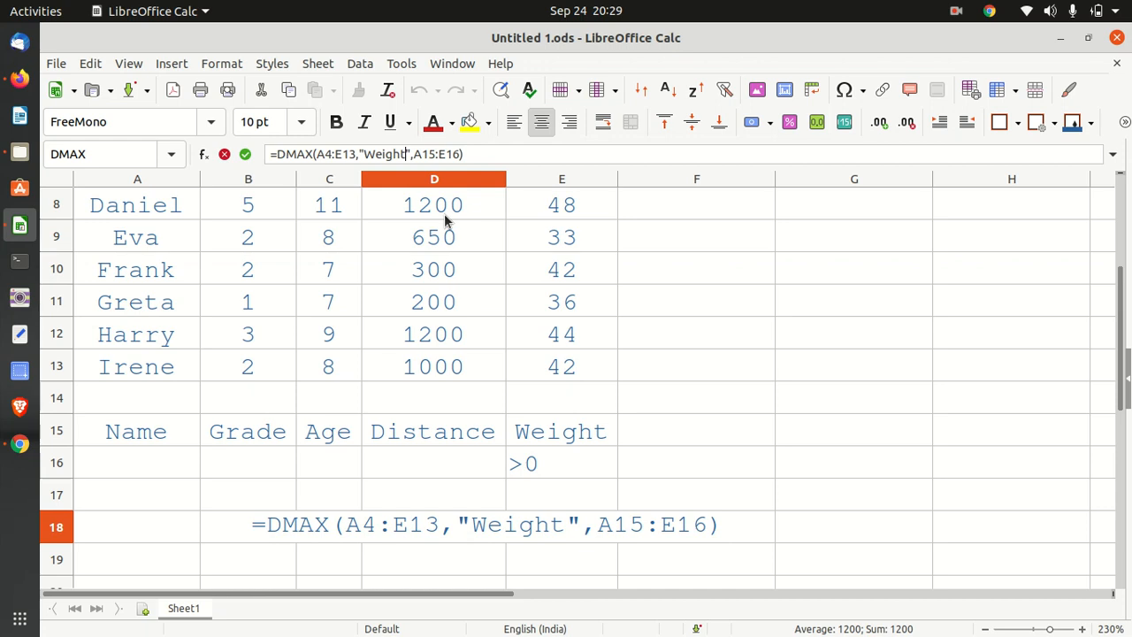
pyautogui.press('Return')
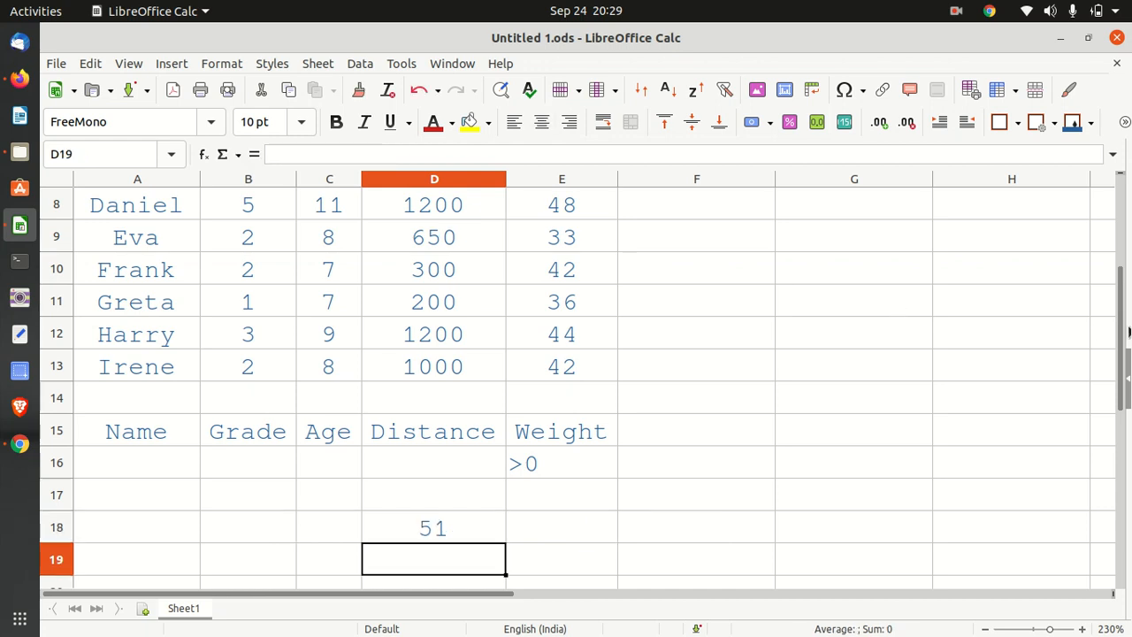
# Step: Check the DMAX result in D18 against the values in the Weight column
pyautogui.click(1121, 323)
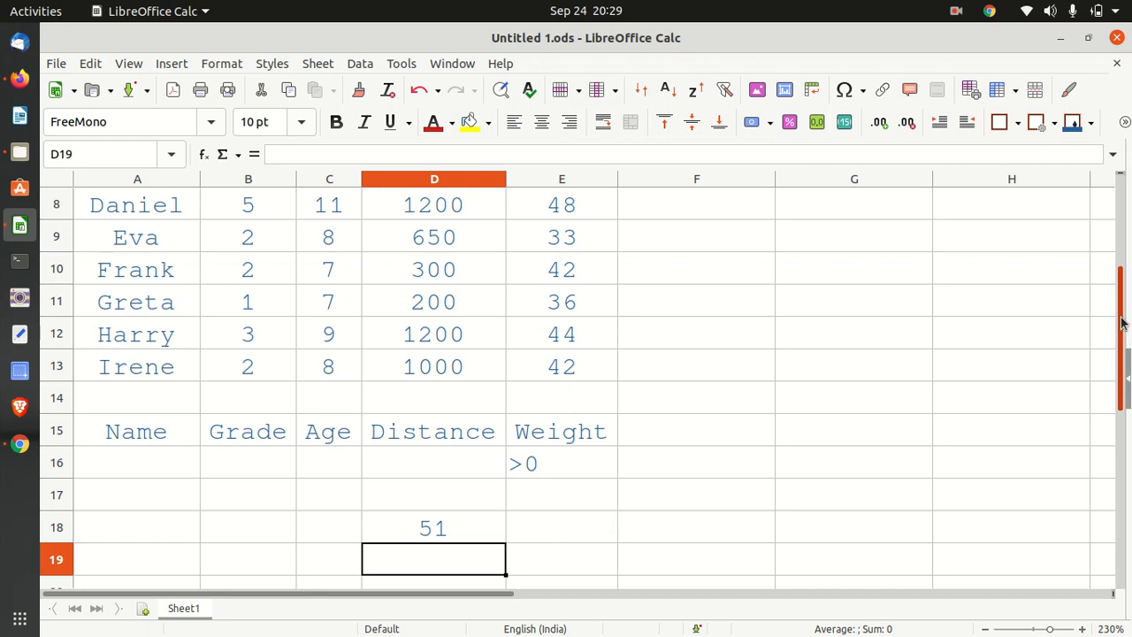
pyautogui.moveTo(1121, 323); pyautogui.dragTo(1113, 281)
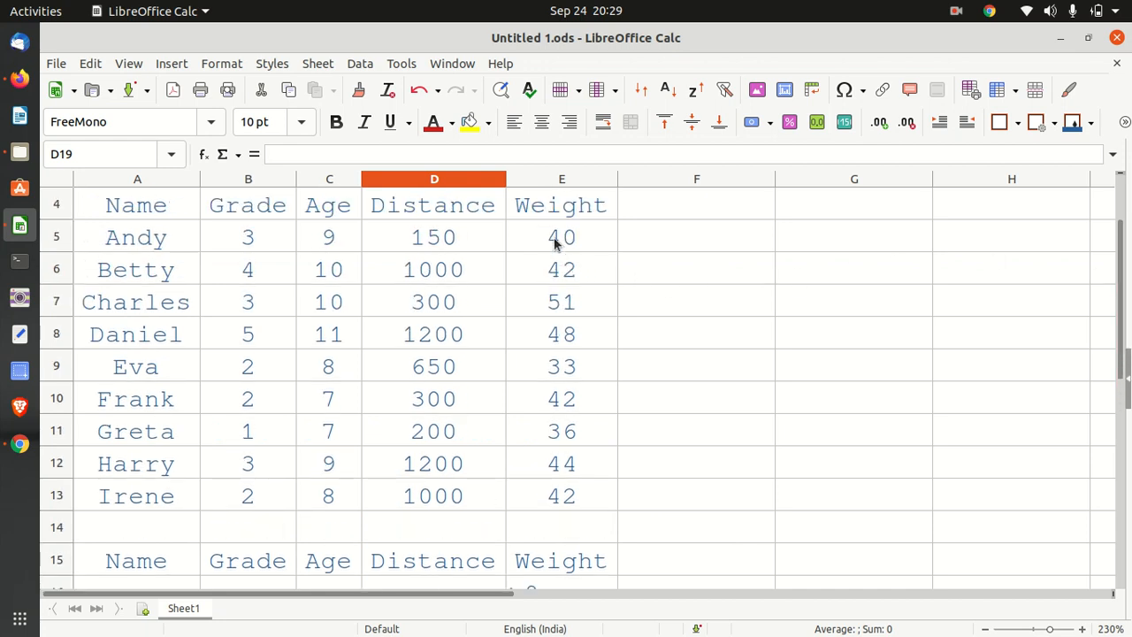
pyautogui.moveTo(555, 241); pyautogui.dragTo(560, 409)
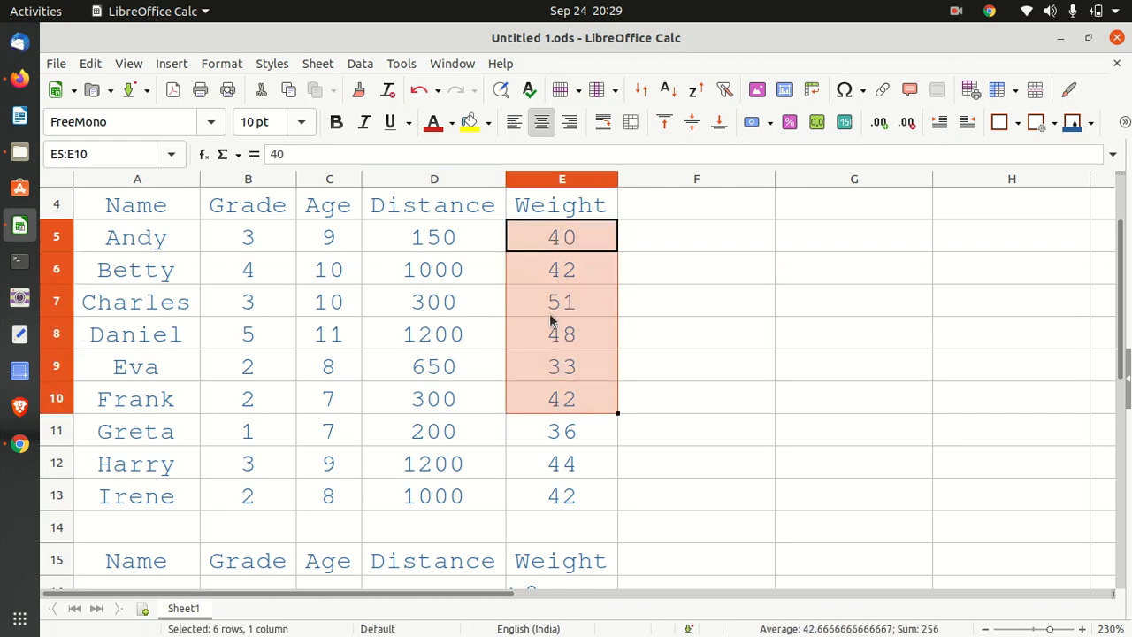
pyautogui.click(551, 320)
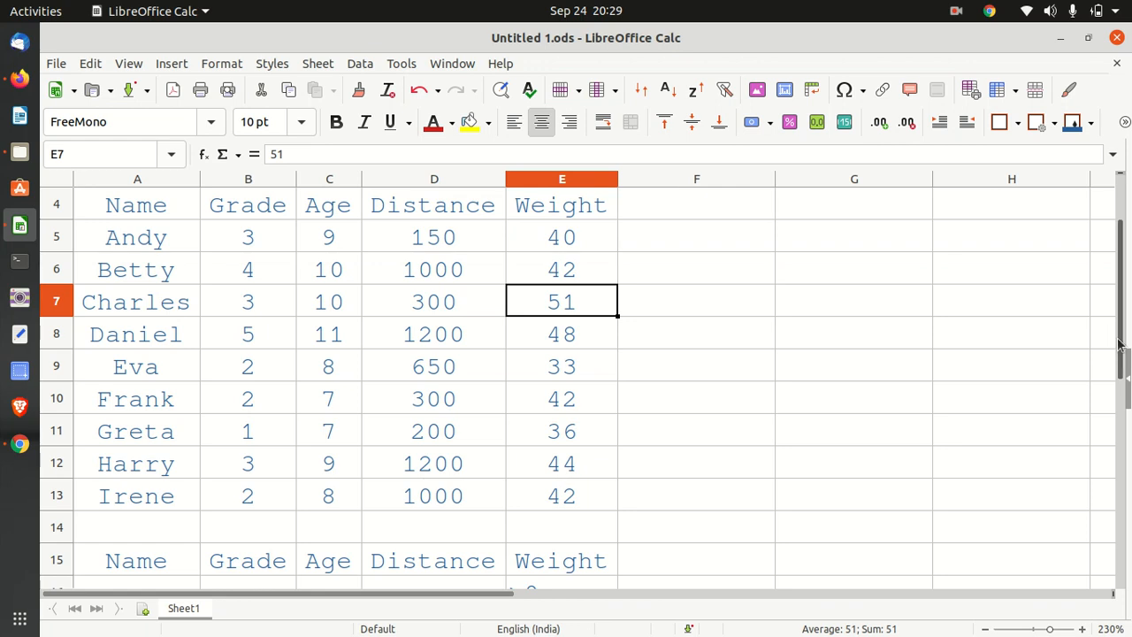
pyautogui.moveTo(1119, 345); pyautogui.dragTo(1104, 421)
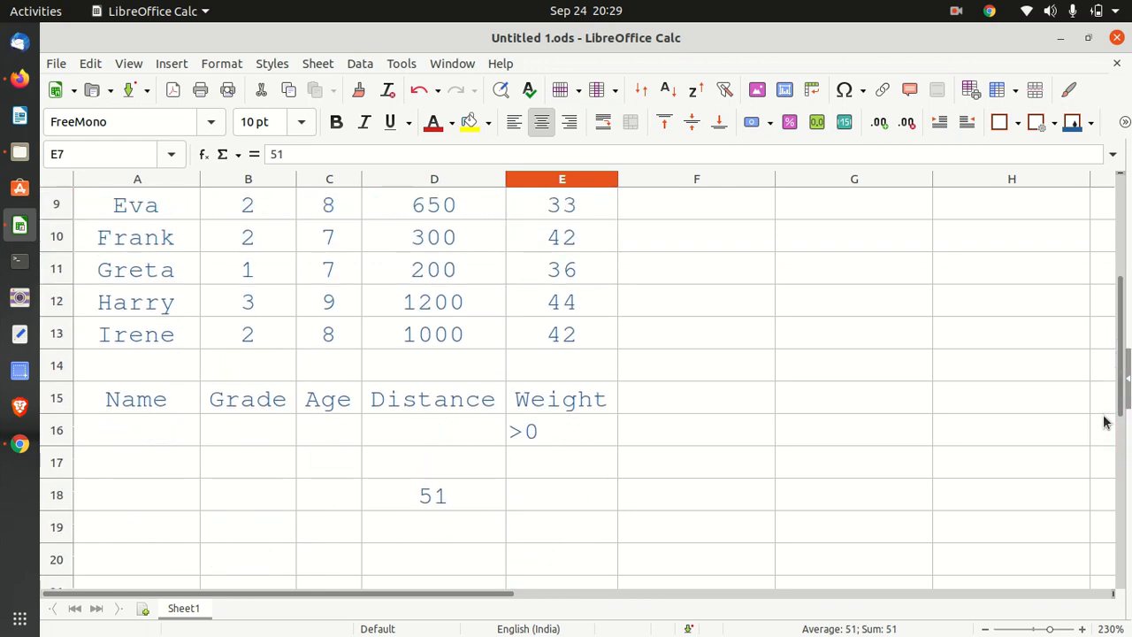